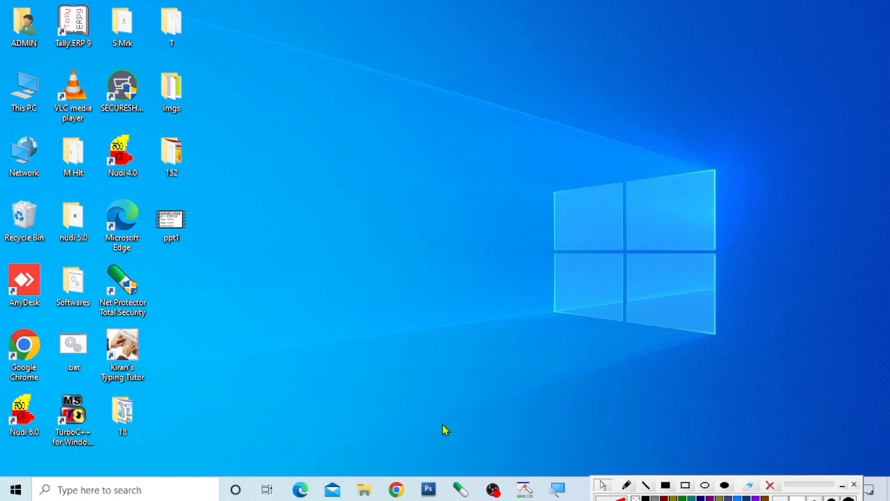
Search the computer for "wordpad" and open WordPad with a blank document.
left_click(146, 493)
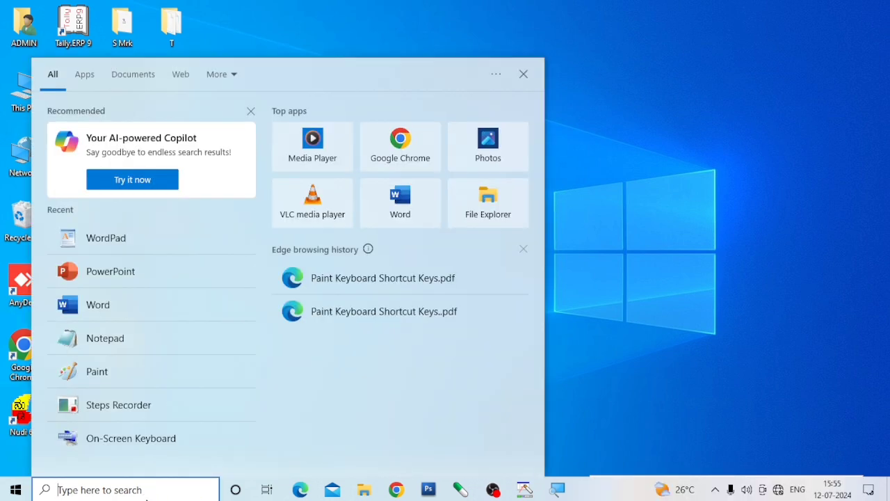
type("word")
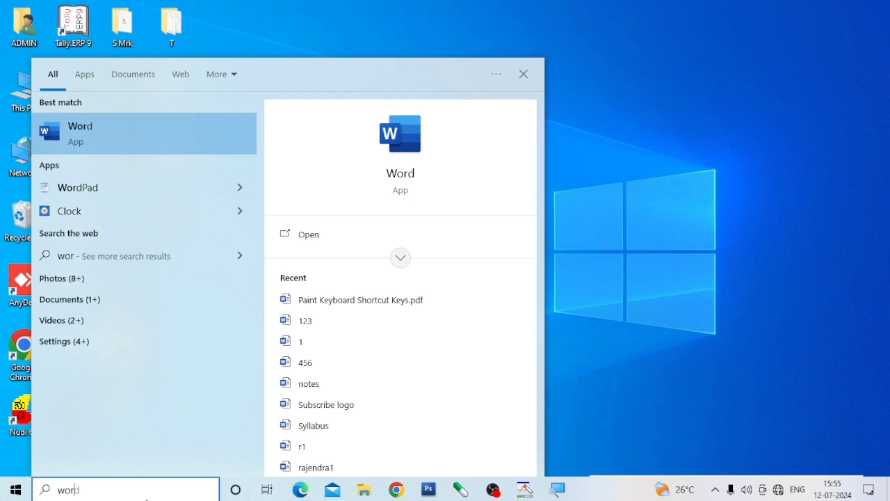
type("pad")
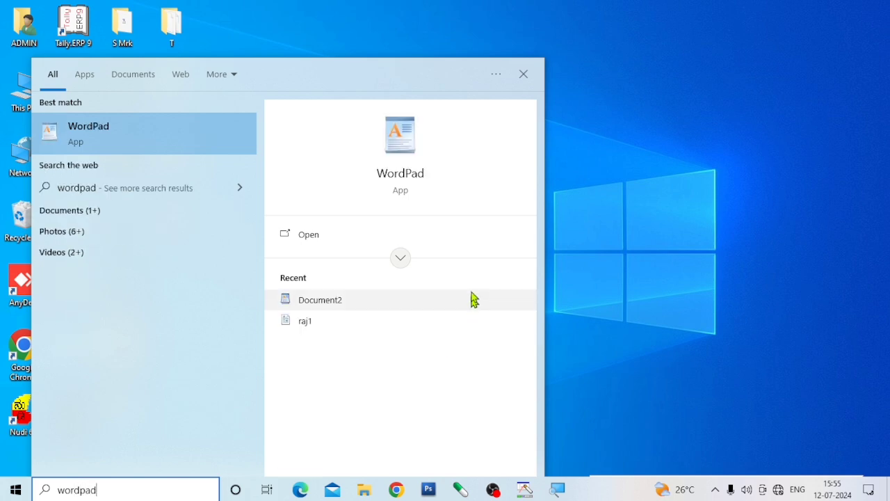
left_click(409, 139)
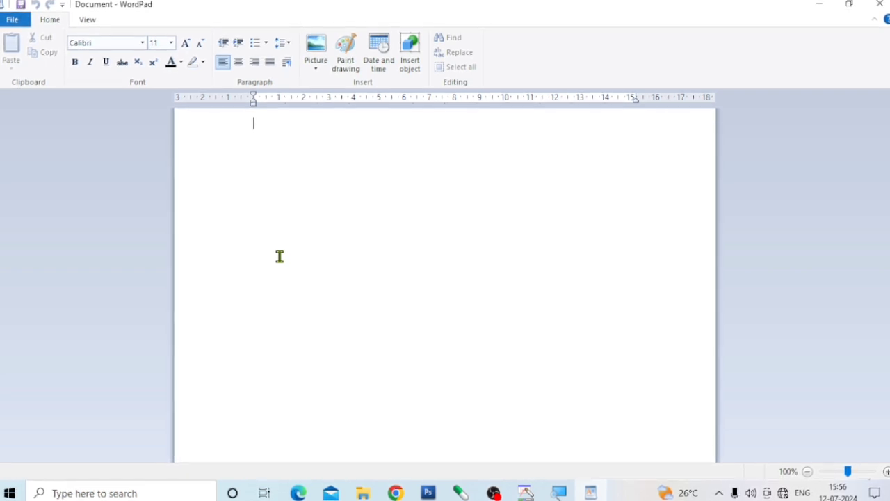
Begin the document's first sentence with the text "A computer is an electronic device".
type("A")
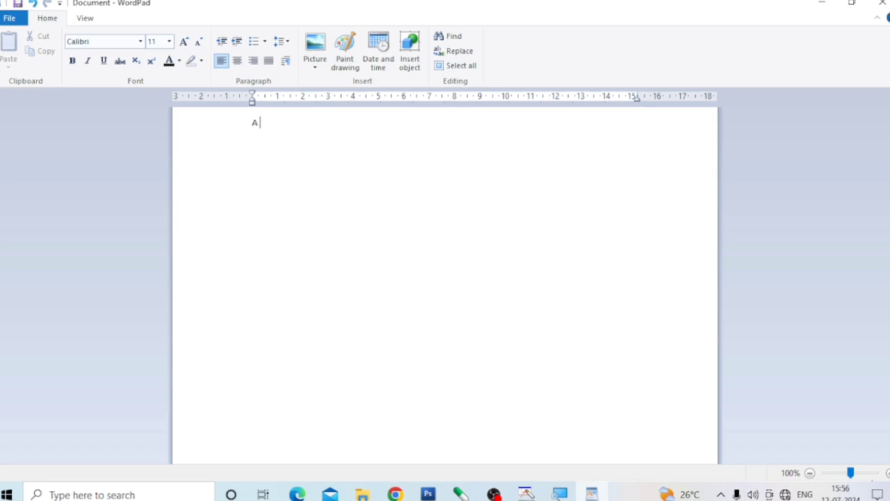
type(" compu")
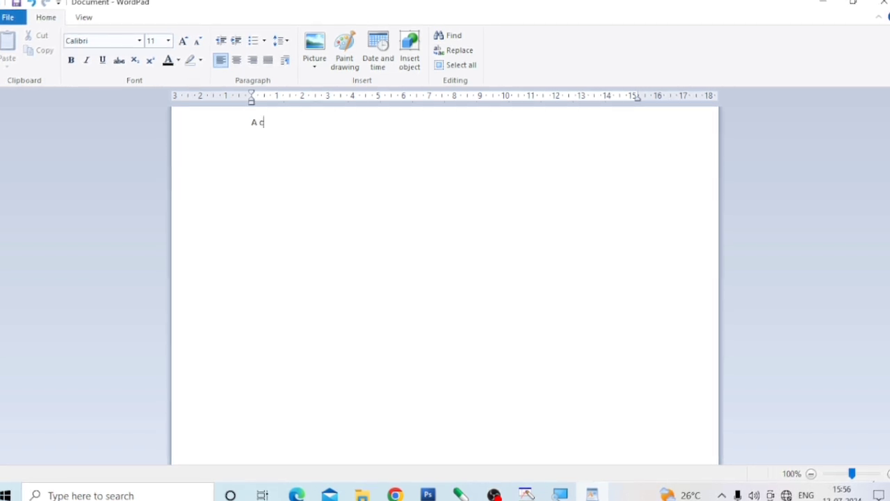
type("ter")
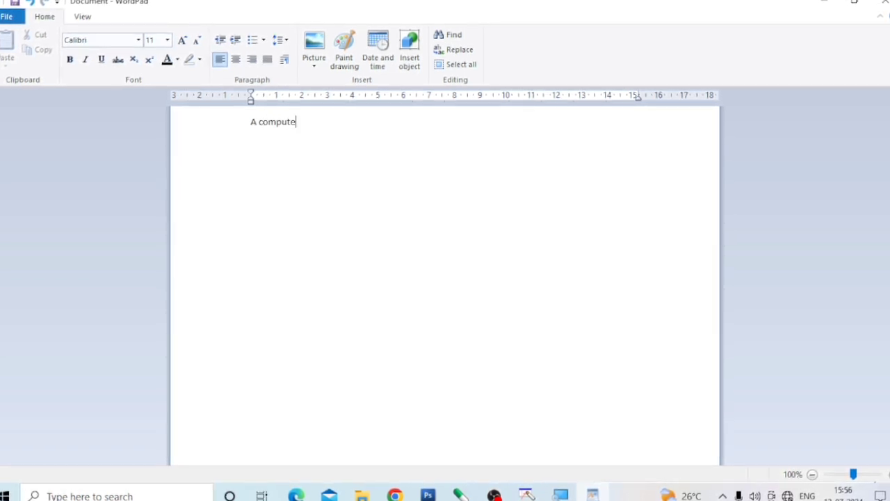
type(" i")
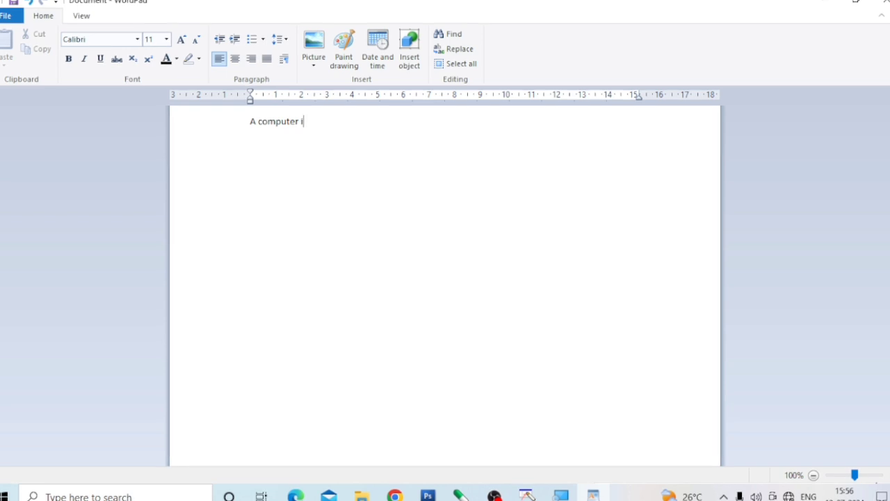
type("s ")
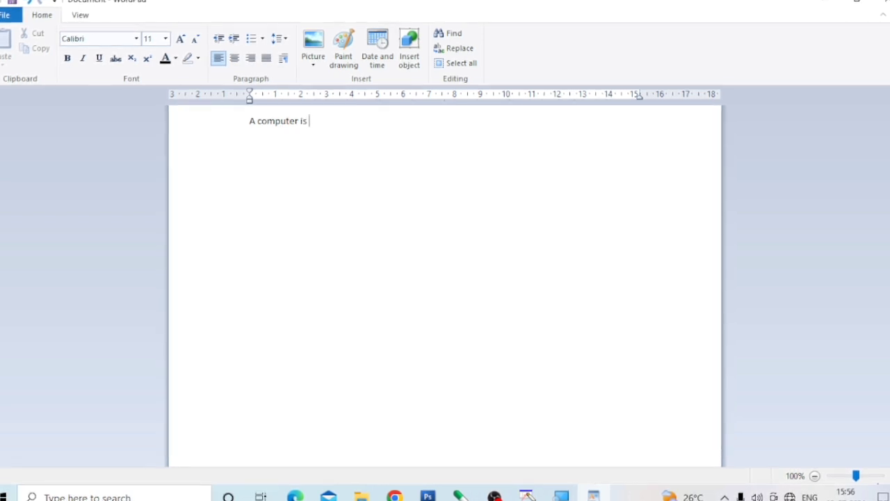
type("an elec")
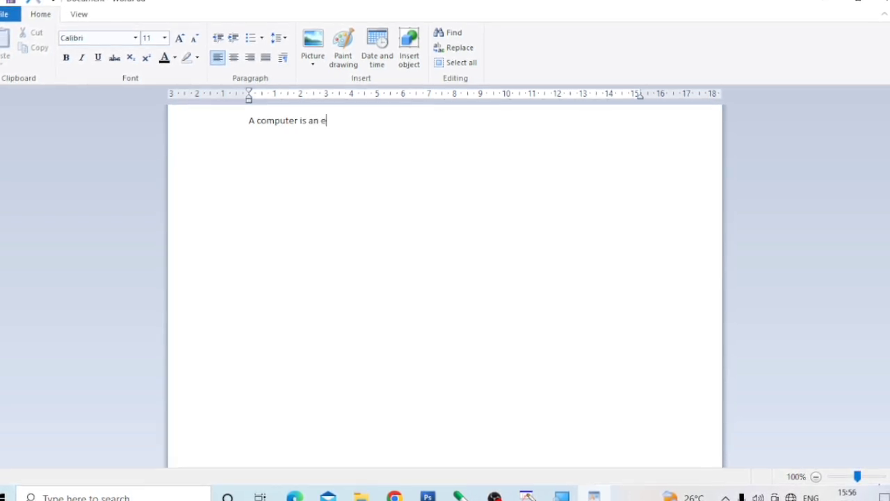
type("troni")
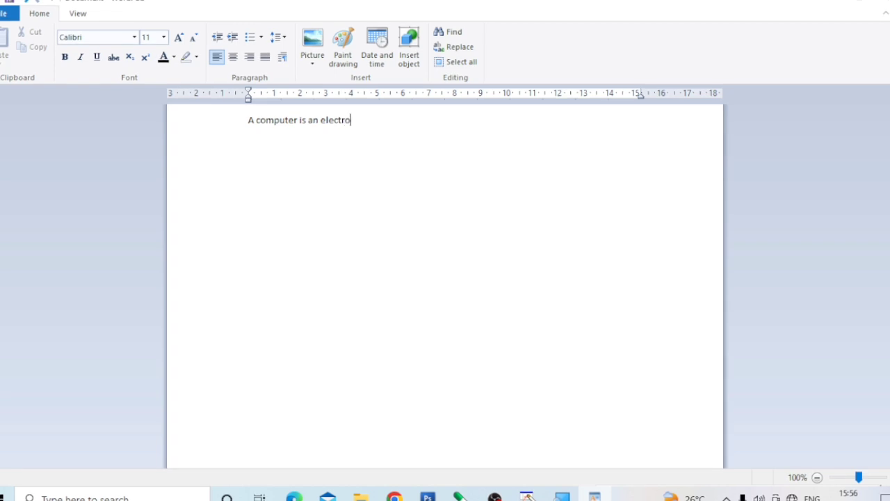
type("c")
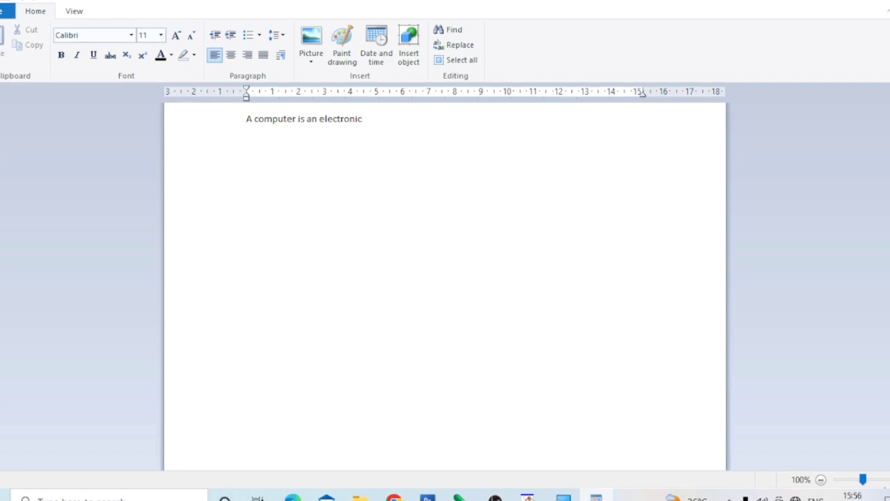
type(" device")
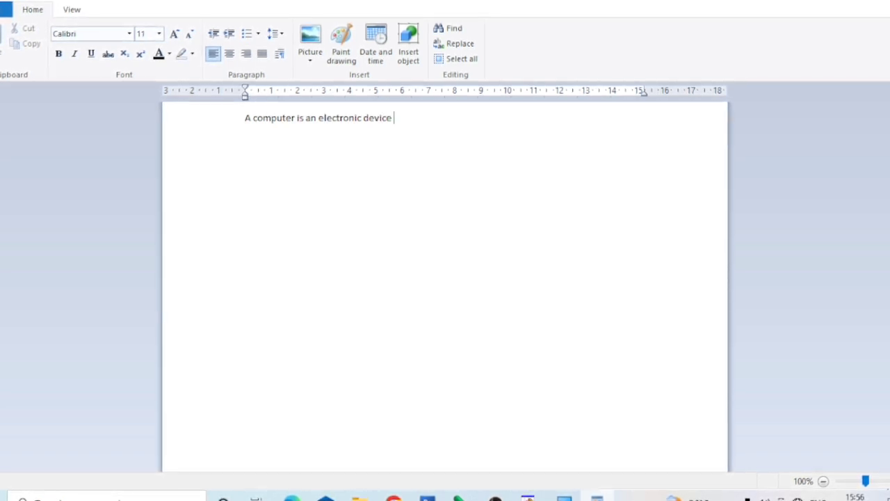
type(" which ")
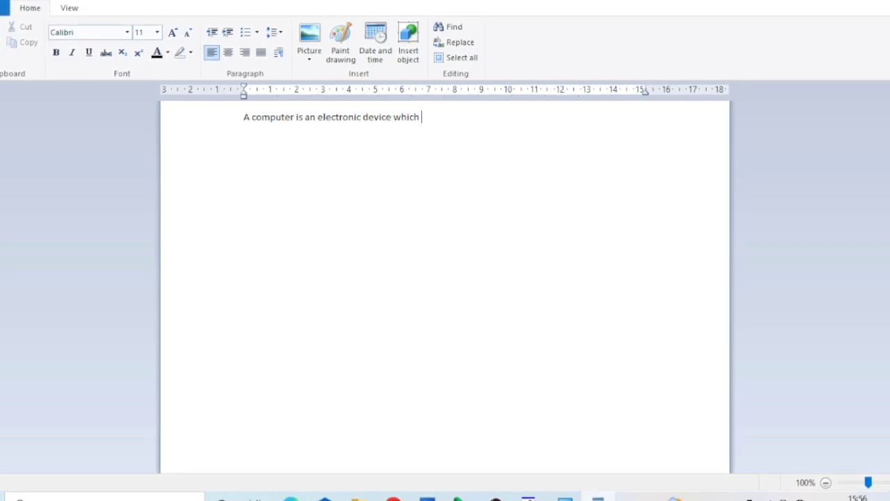
type("stores ")
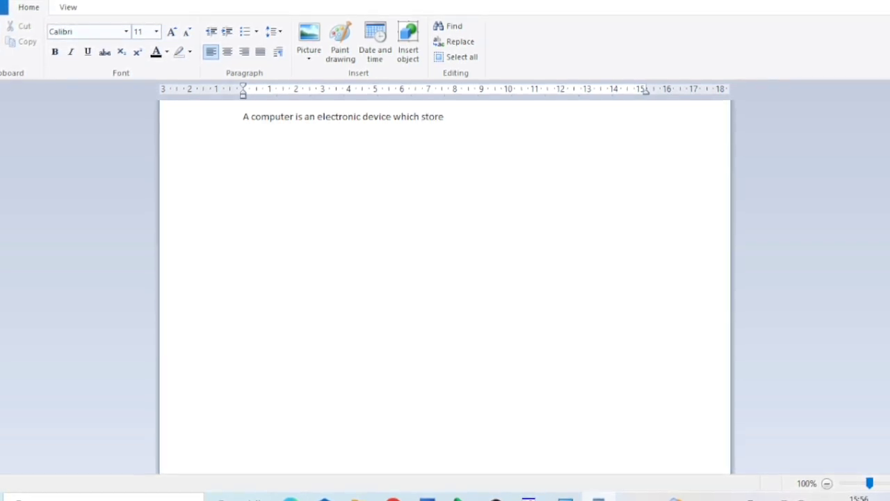
type("and ")
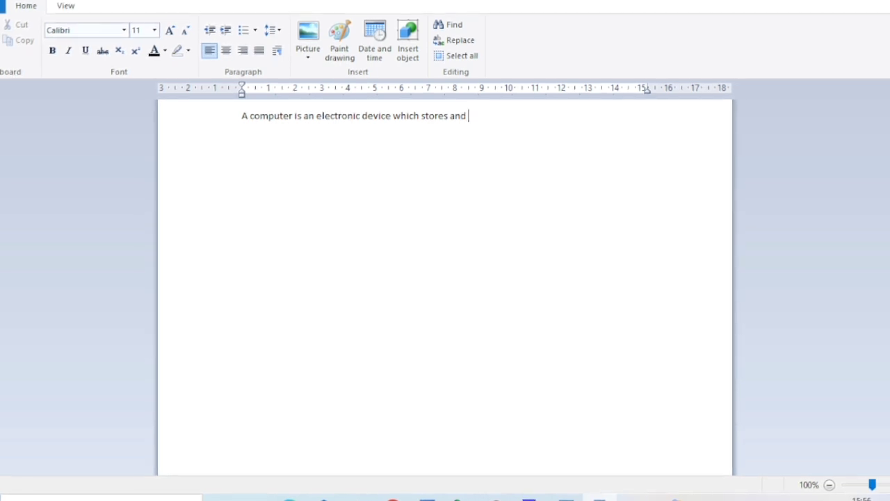
type("proce")
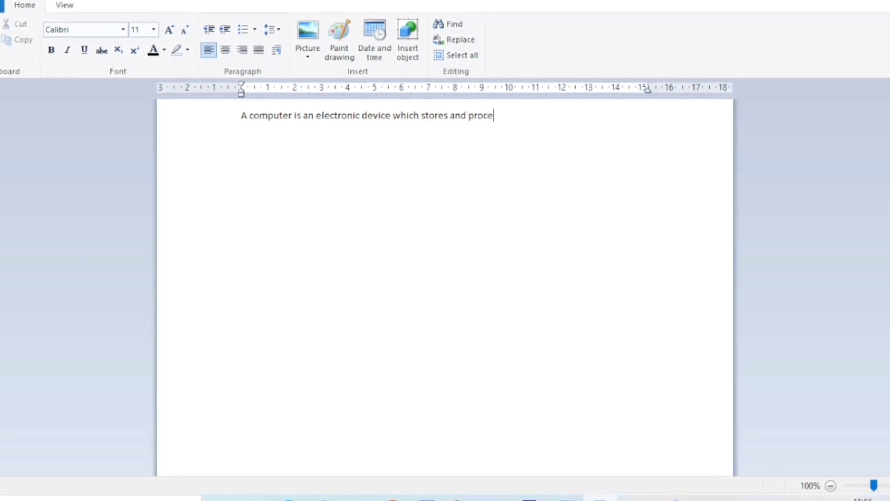
type("sses")
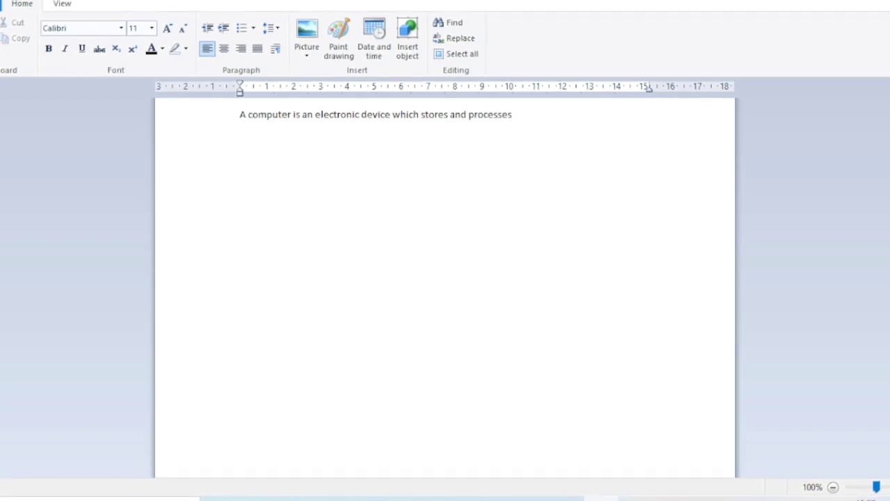
type(" informat")
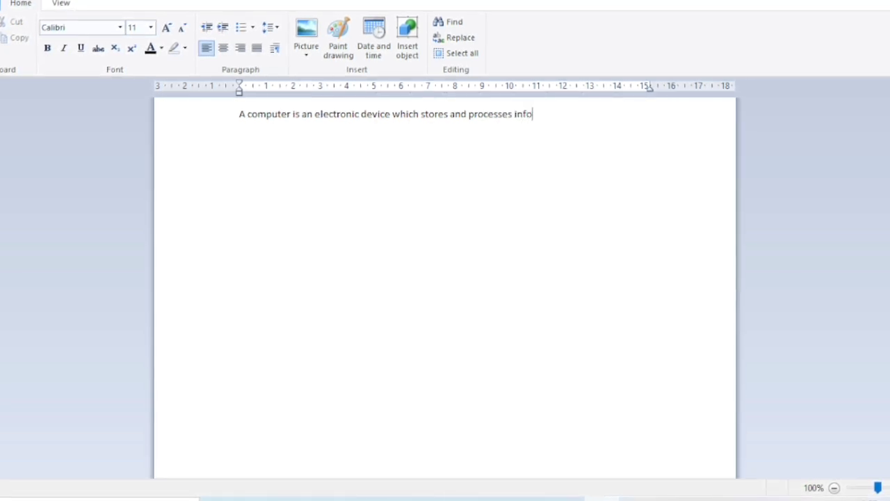
type("ion ")
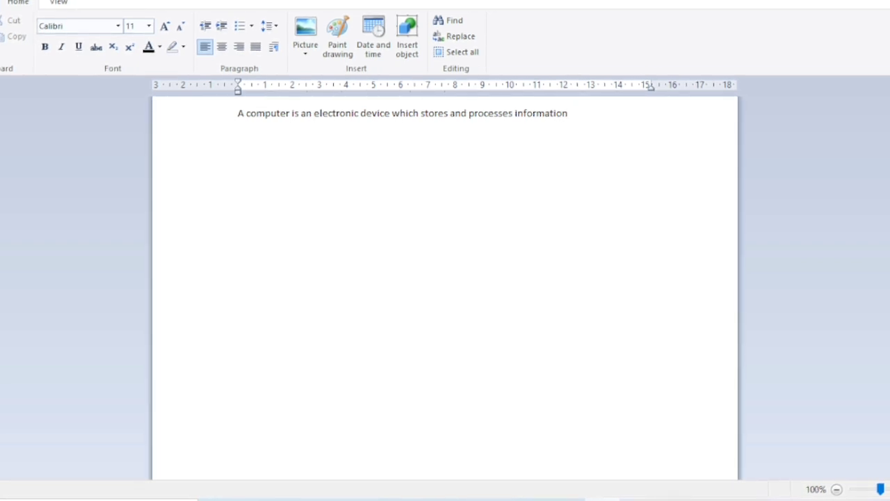
type("or data")
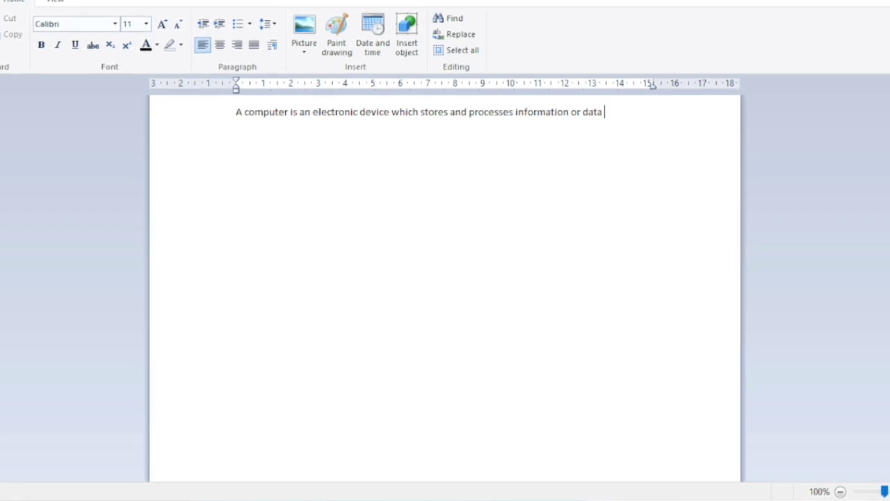
type(" that c")
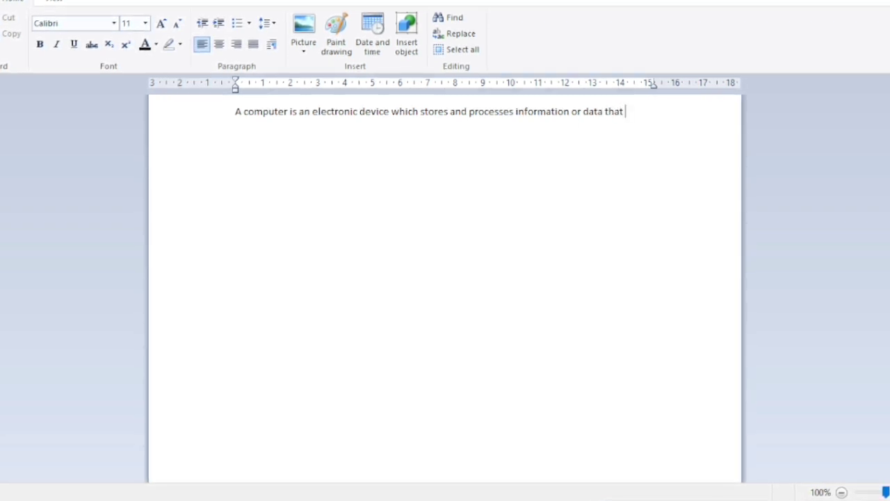
type("an he")
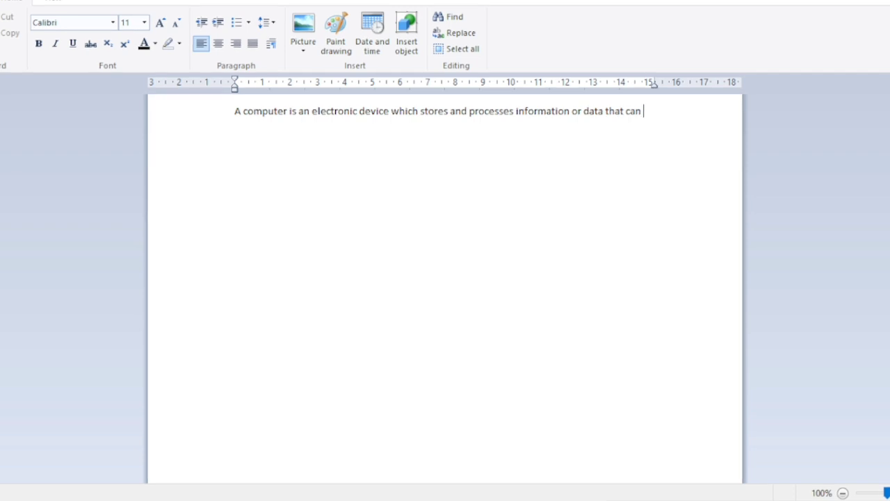
type("lp")
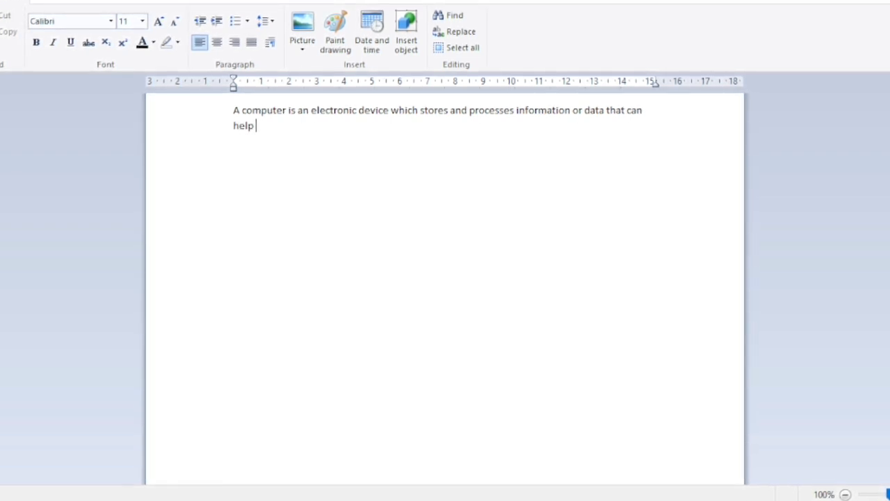
type(" solve")
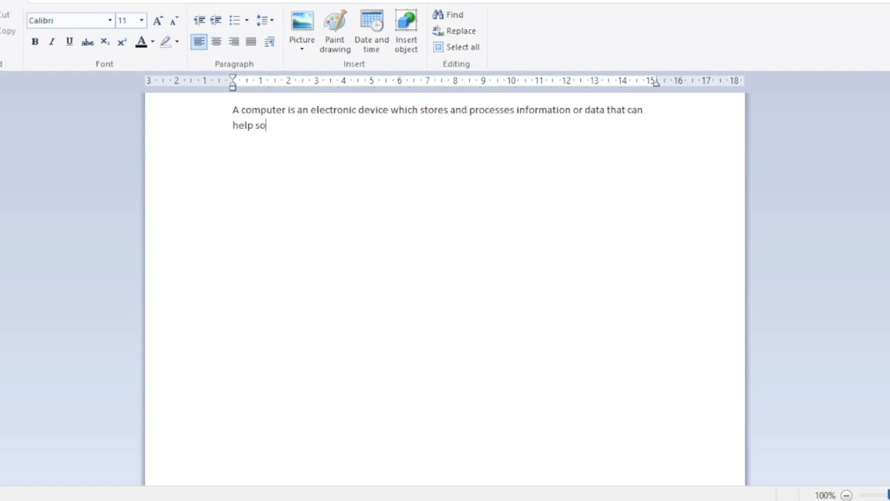
type(" pr")
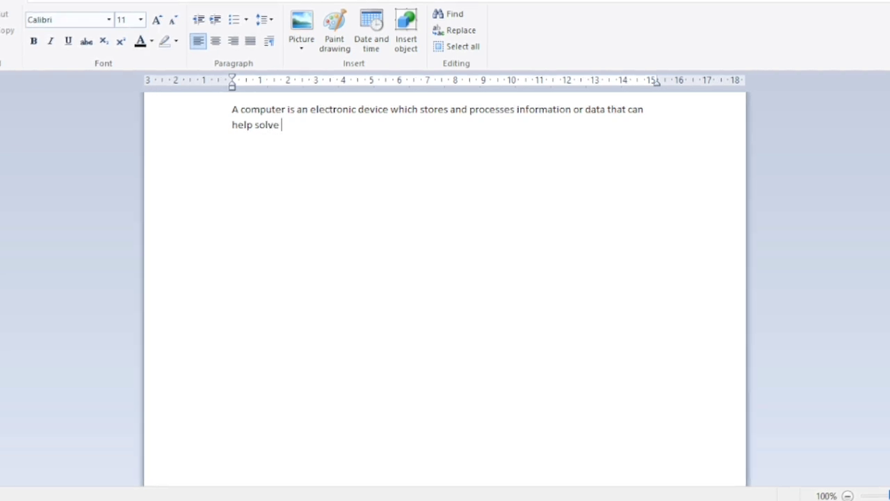
type("oble")
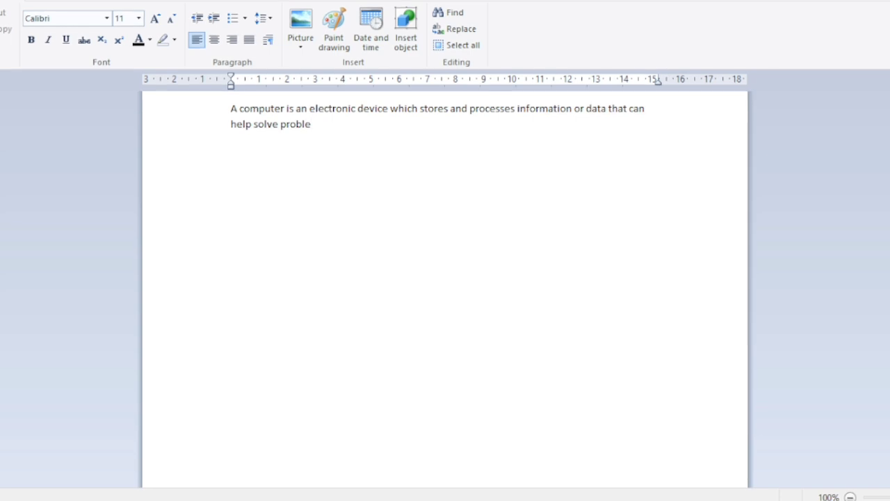
type("m")
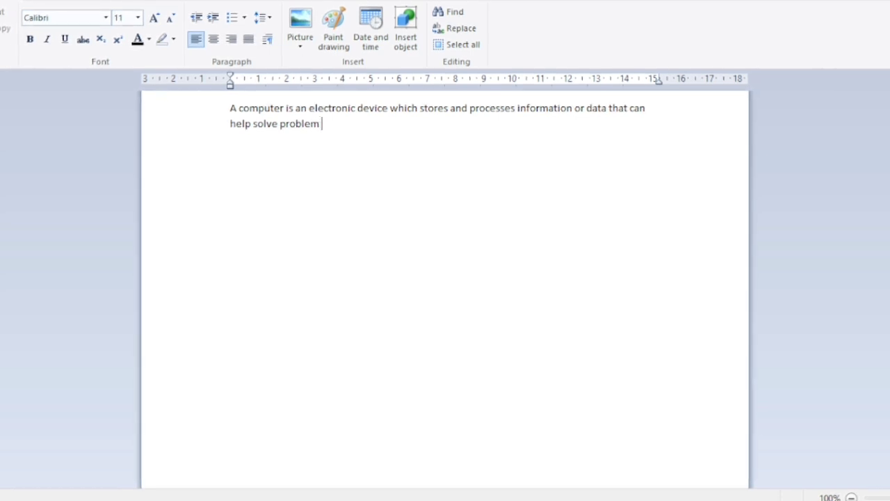
Extend the sentence after "data" with "that can help solve problem quickly," including the comma.
type("qui")
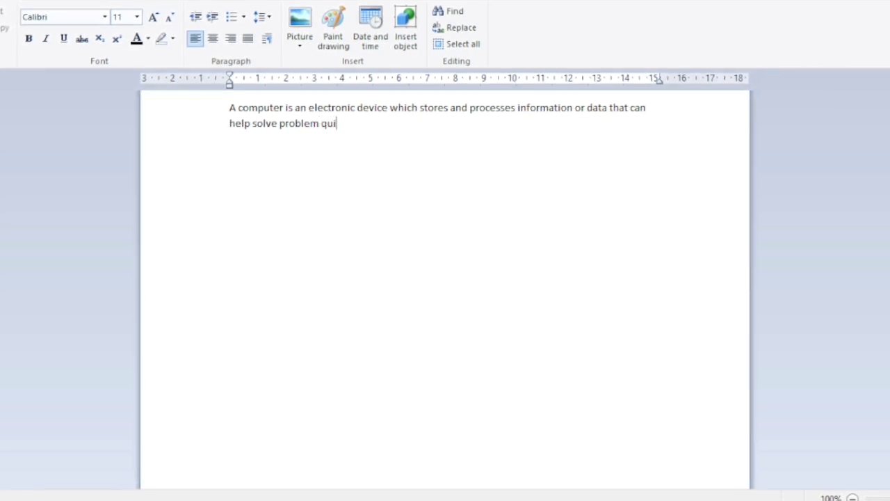
type("ckly")
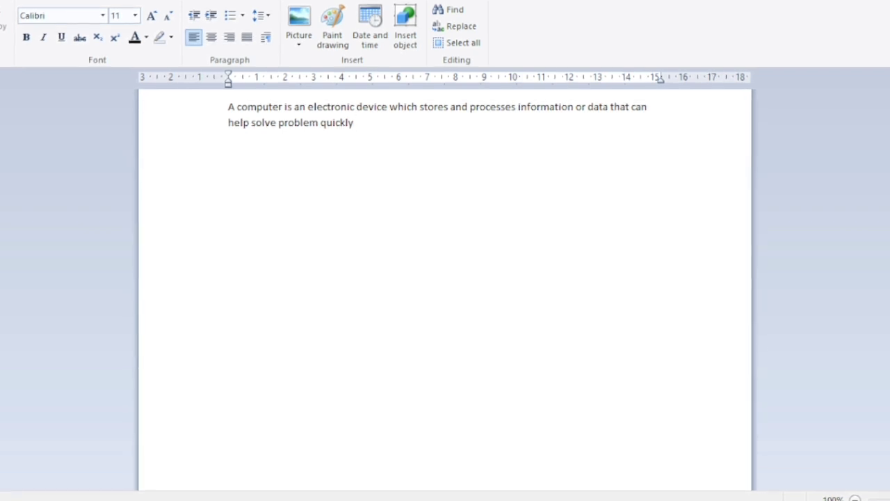
type(",")
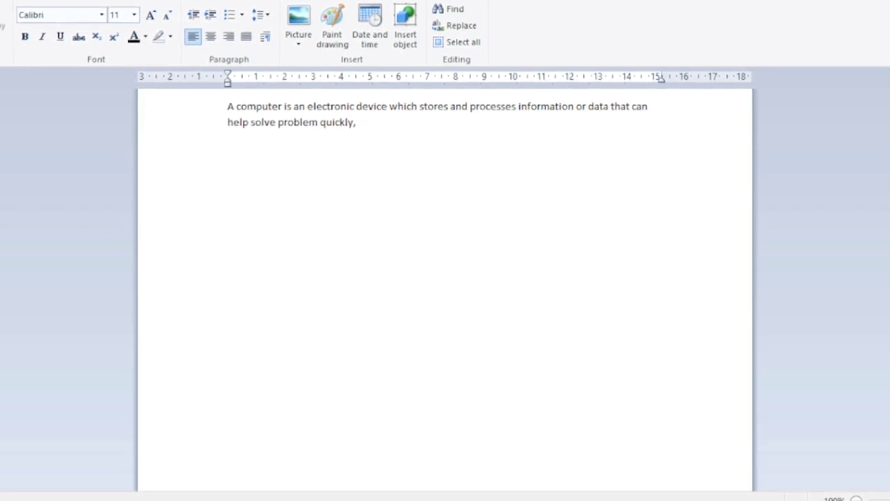
type(" e")
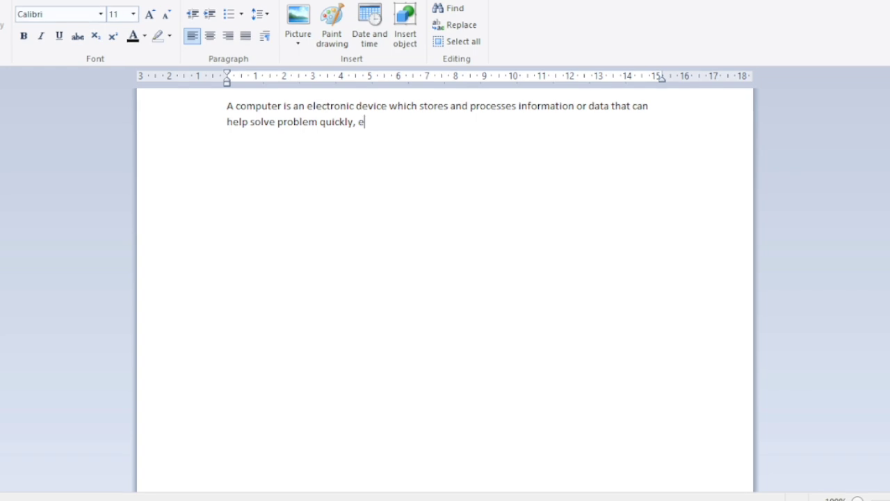
type("asily")
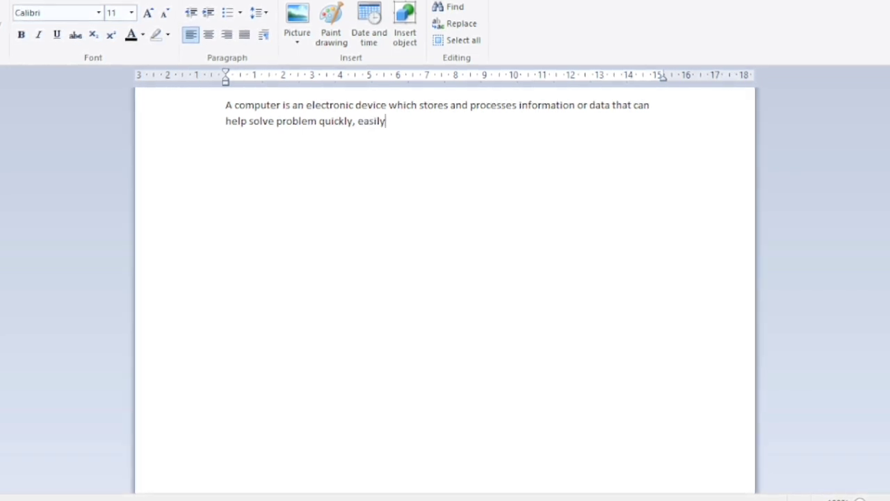
type(" an")
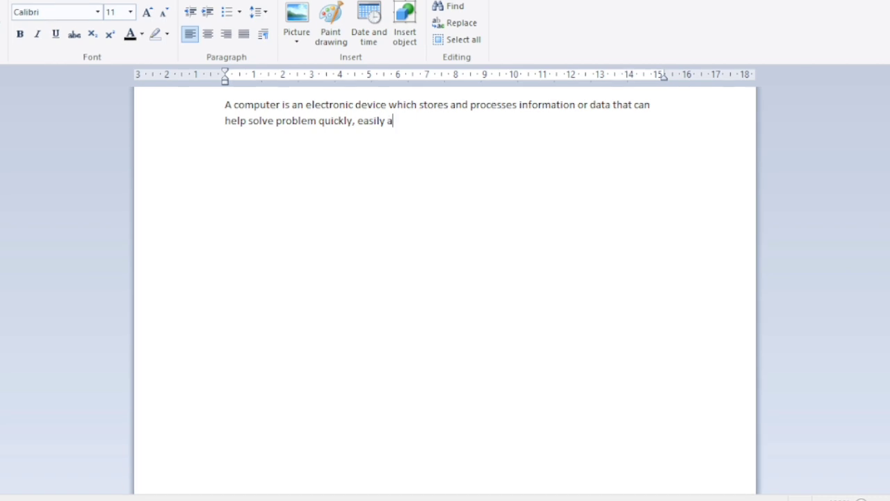
type("d gi")
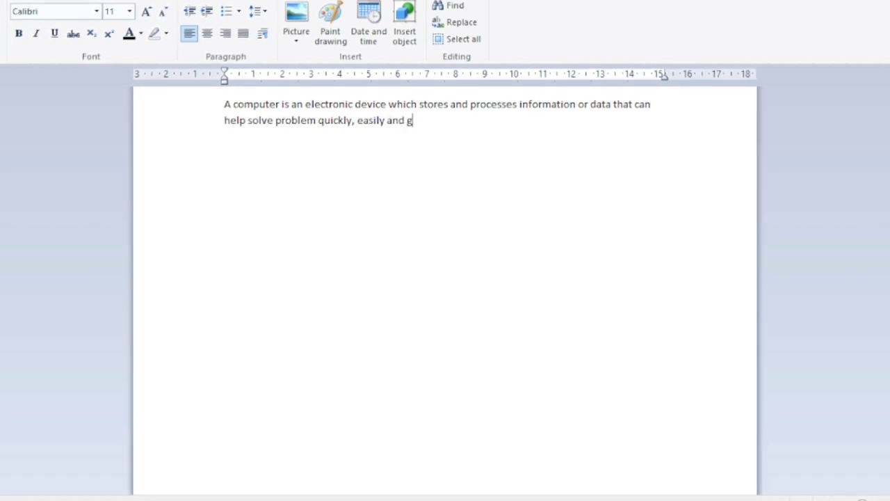
type("ve")
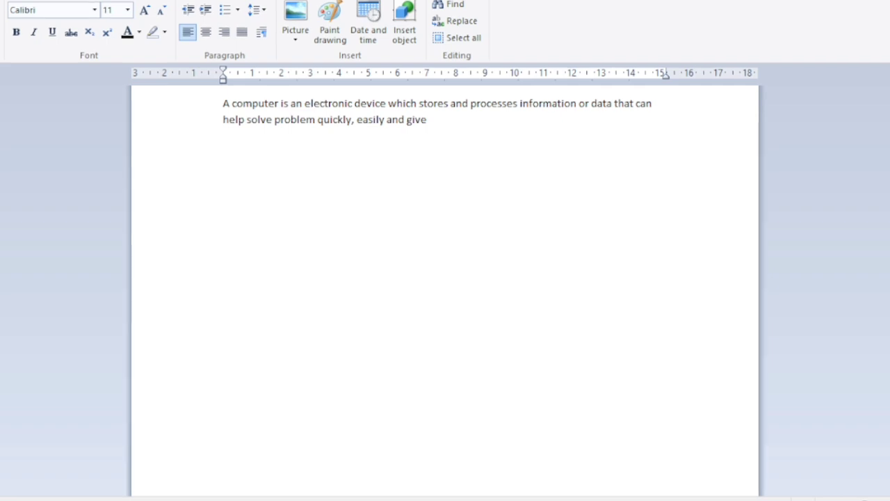
type(" mea")
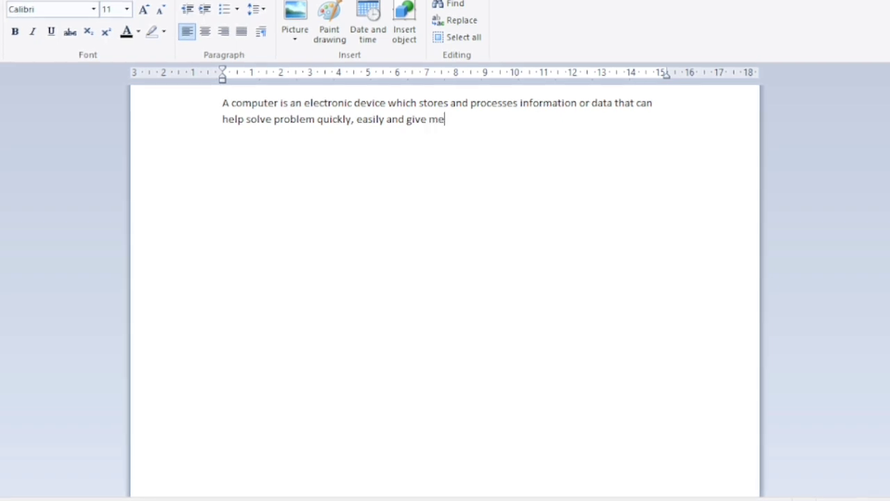
type("ningf")
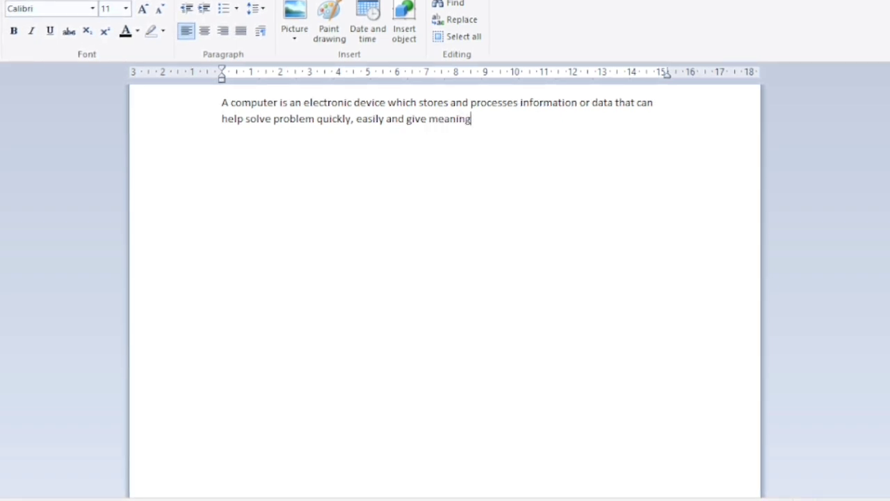
type("ul")
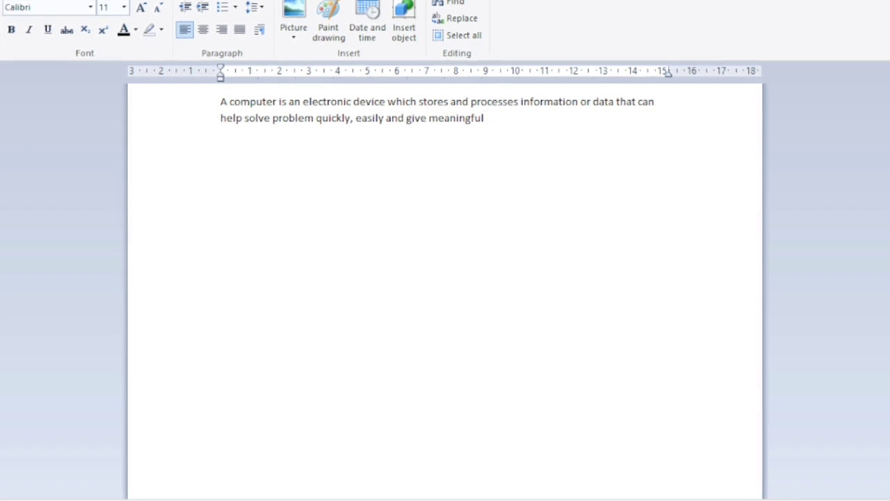
type(" resu")
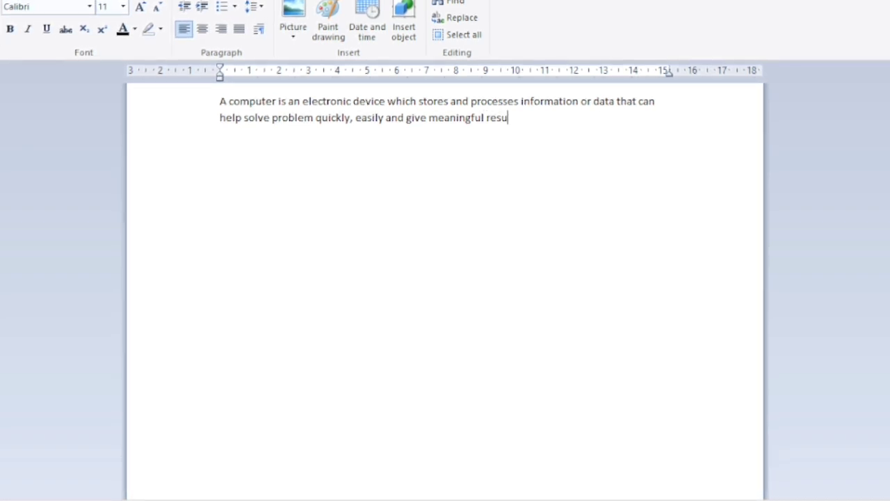
type("lts.")
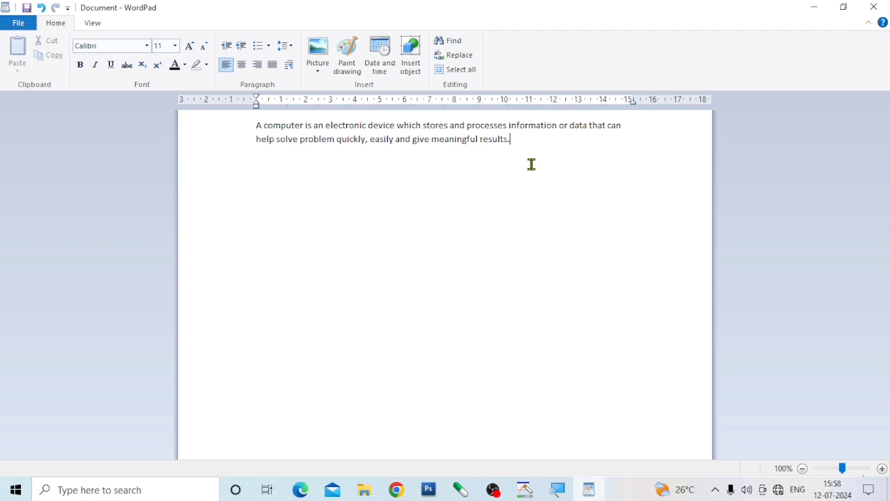
Cut the document's entire text and paste it back six times as consecutive paragraphs.
key("ctrl+a")
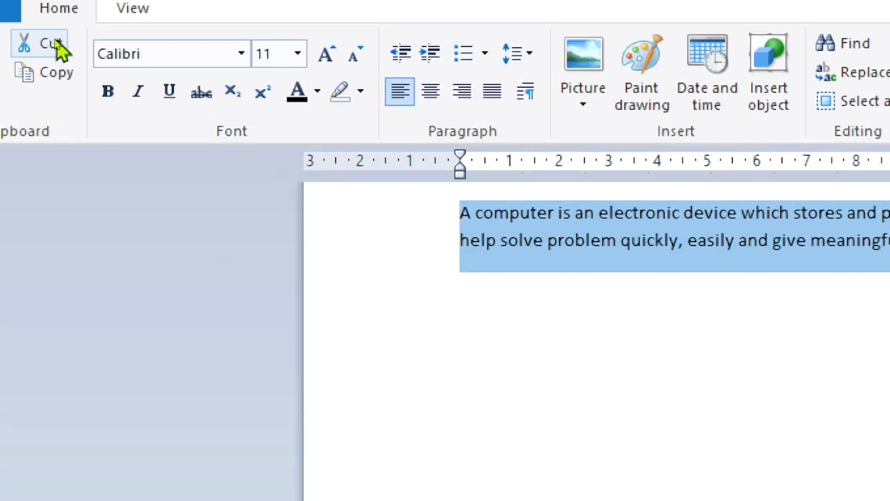
left_click(58, 45)
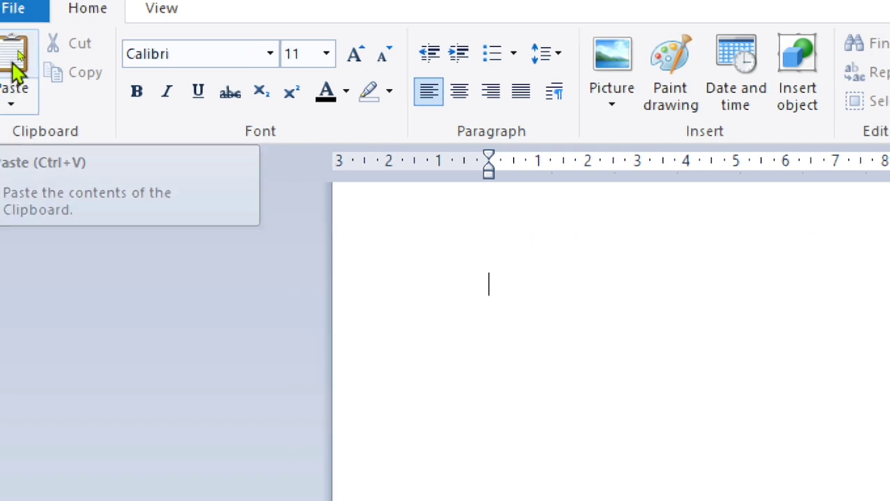
left_click(16, 56)
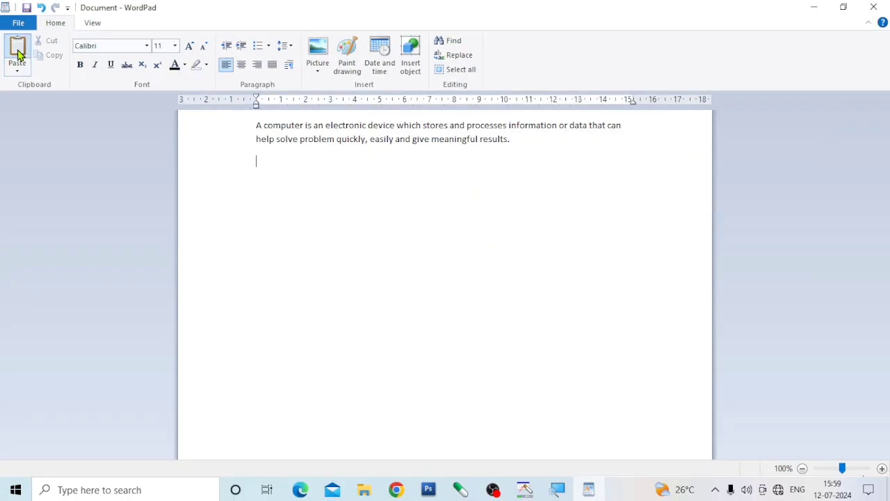
left_click(17, 56)
left_click(17, 56)
left_click(17, 56)
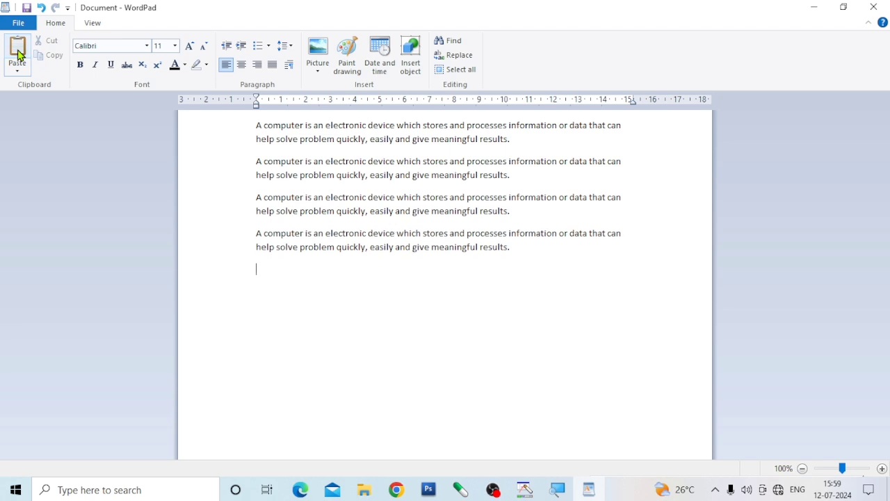
left_click(17, 56)
left_click(17, 56)
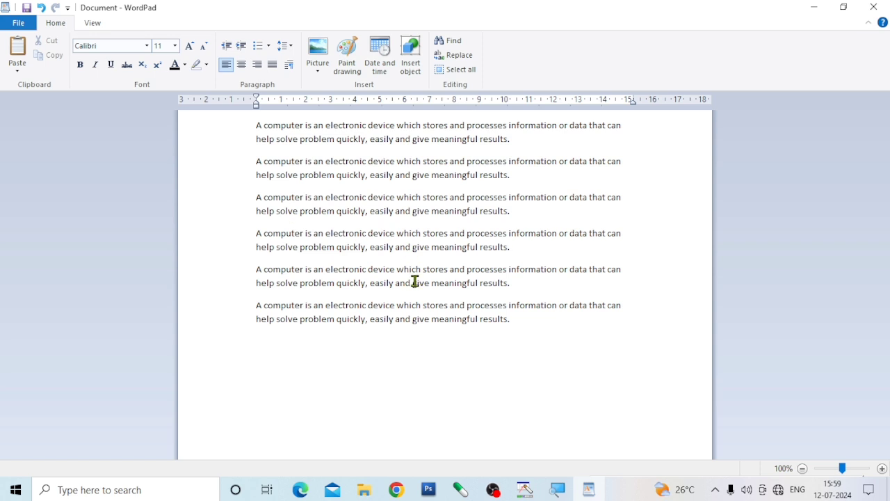
Copy all six paragraphs and paste them once below the last paragraph.
left_click_drag(519, 328, 226, 123)
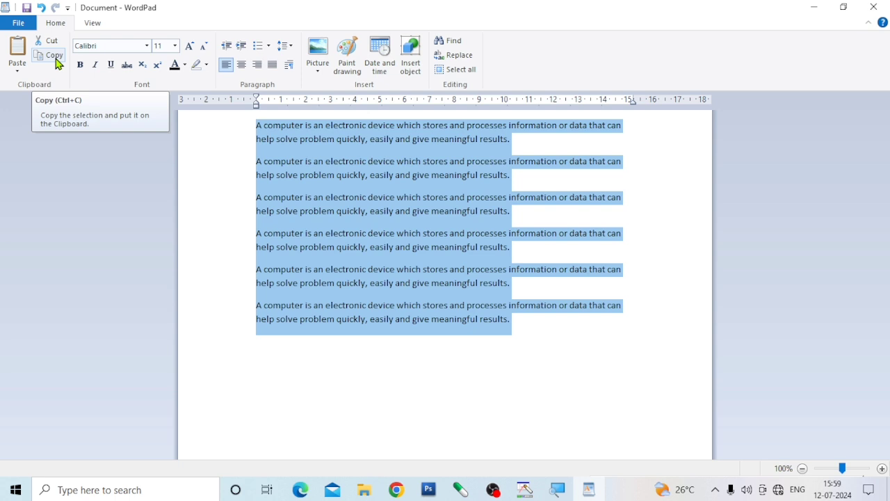
left_click(58, 64)
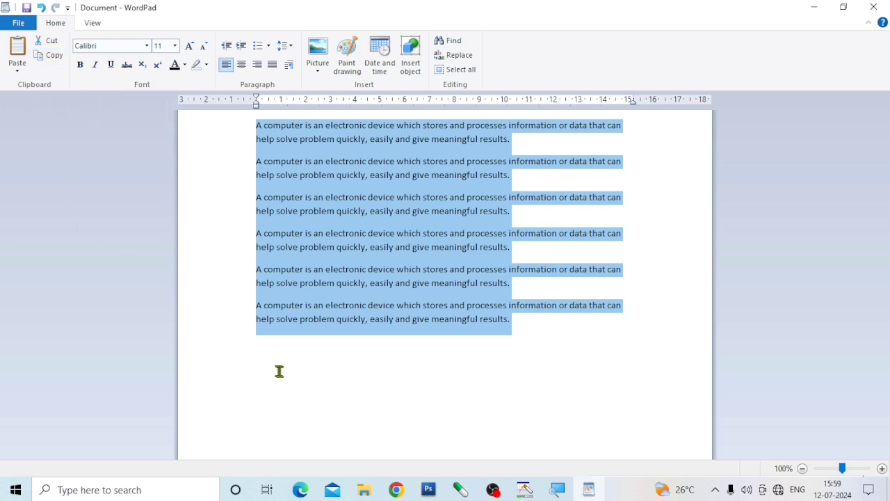
left_click(421, 382)
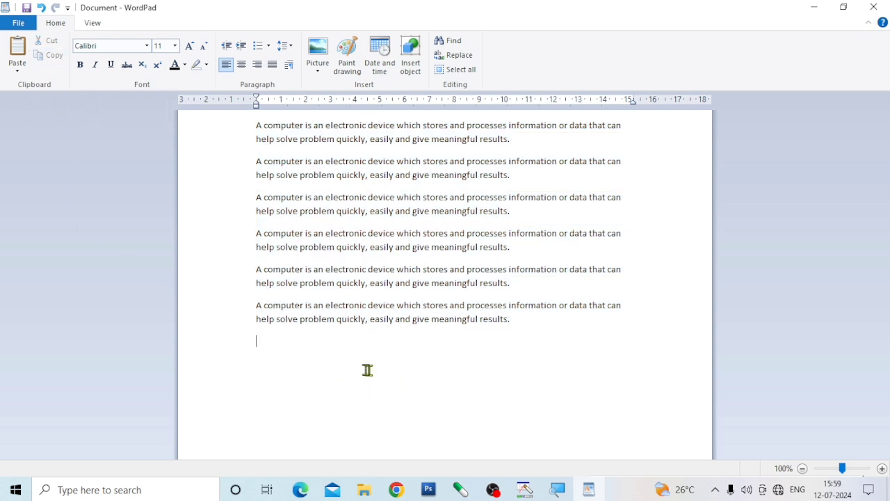
left_click(20, 48)
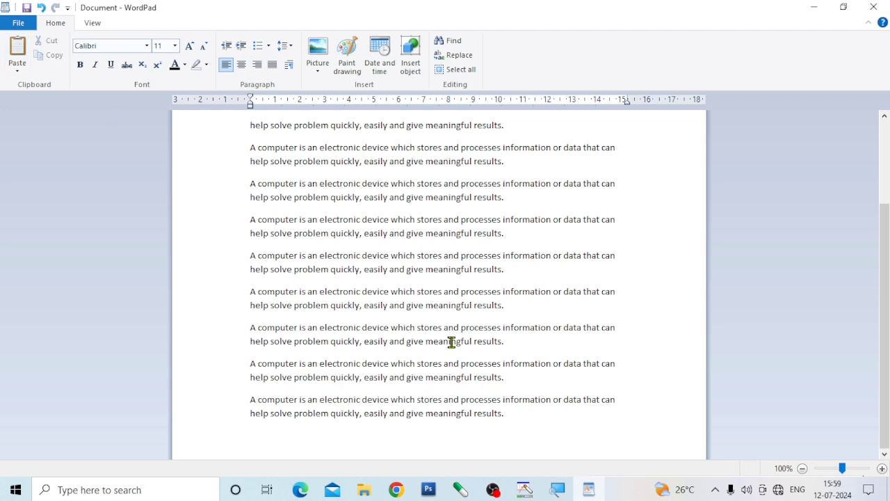
scroll(471, 360, "up", 3)
scroll(473, 359, "down", 3)
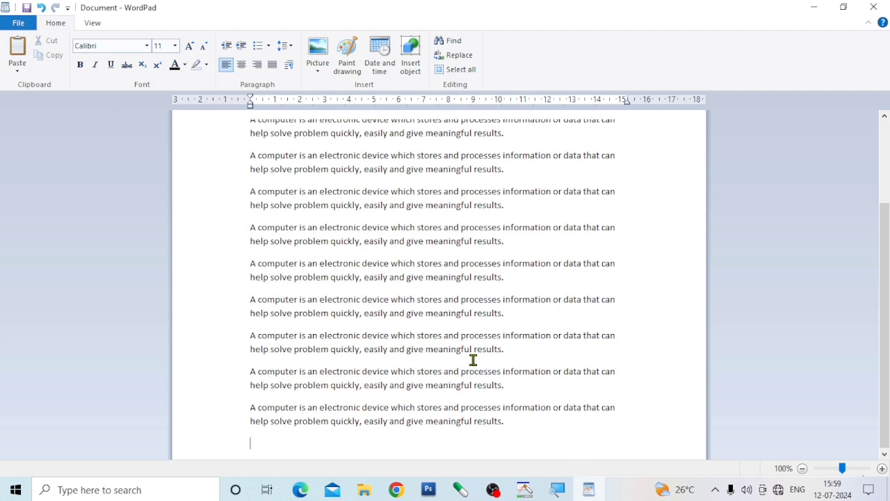
scroll(473, 360, "up", 3)
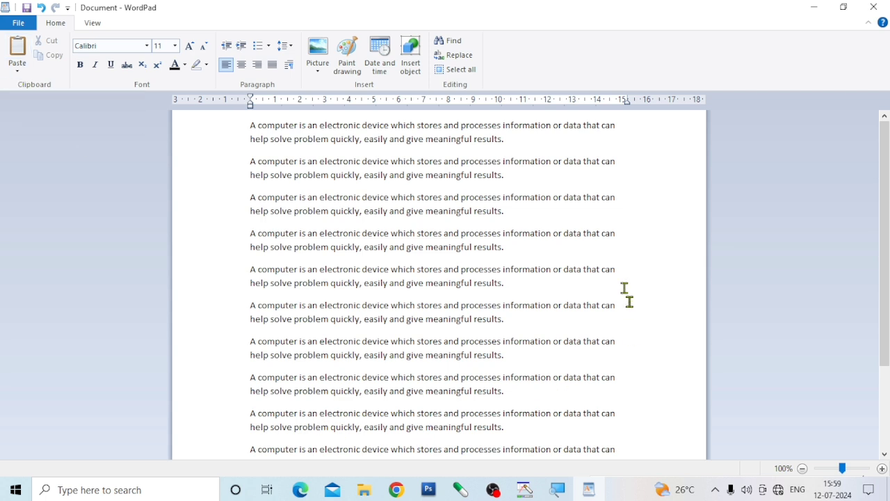
Copy the first paragraph and replace it using Paste Special with the Wordpad Document format.
left_click_drag(501, 141, 223, 124)
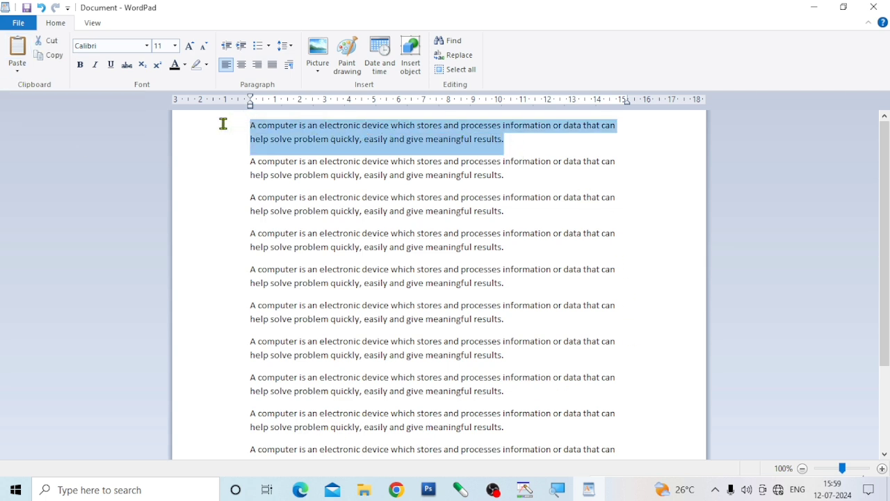
left_click(55, 57)
left_click(16, 69)
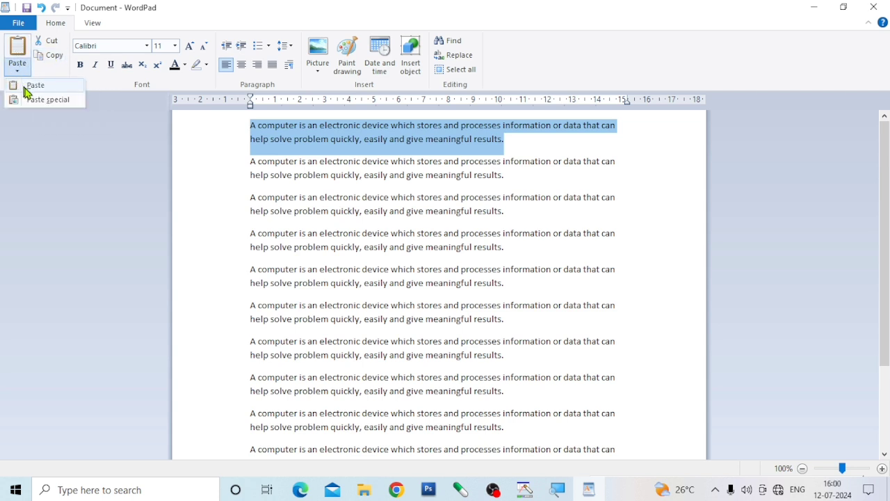
left_click(44, 102)
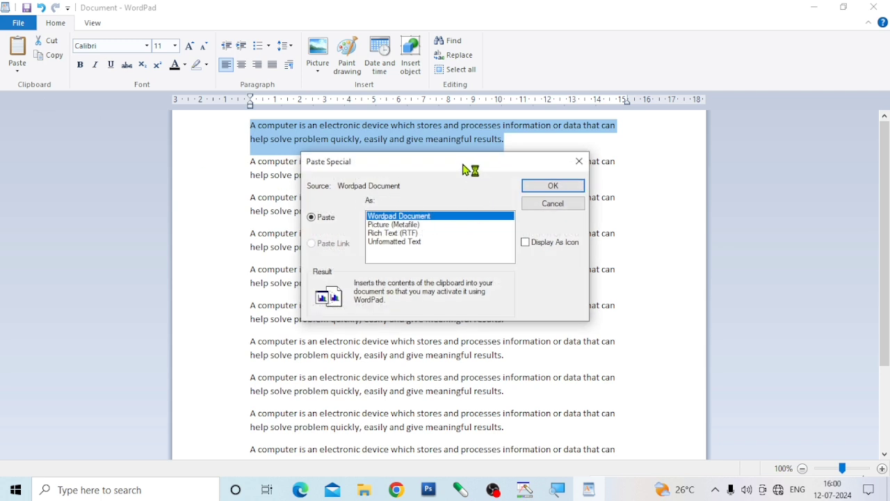
left_click_drag(468, 169, 452, 171)
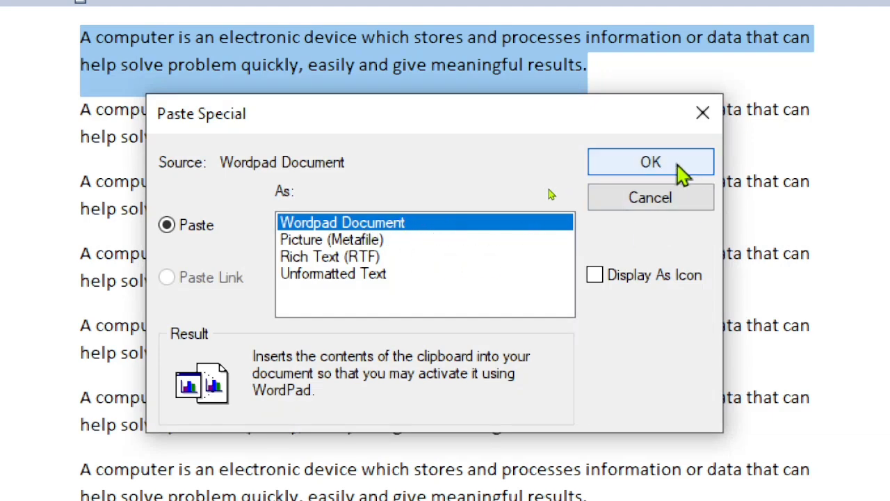
left_click(658, 167)
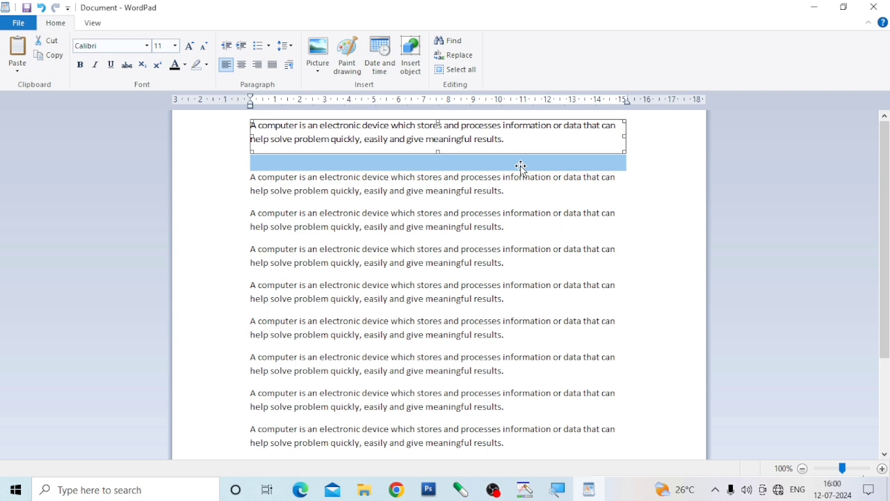
Deselect the embedded paragraph and place the cursor at the end of the first line of the paragraph below it.
left_click(17, 71)
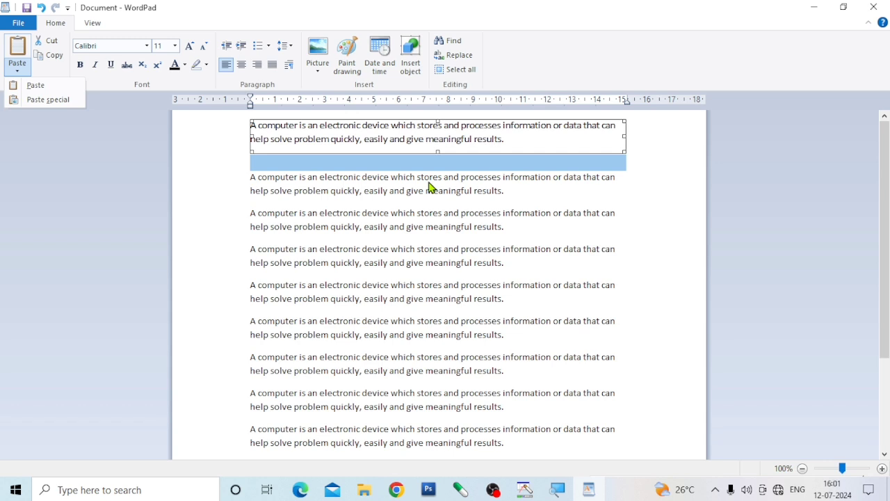
left_click(641, 268)
left_click(635, 181)
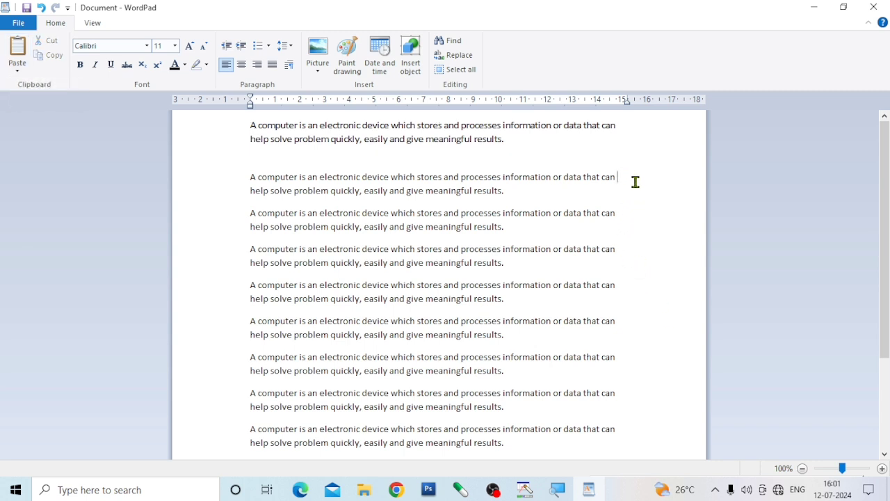